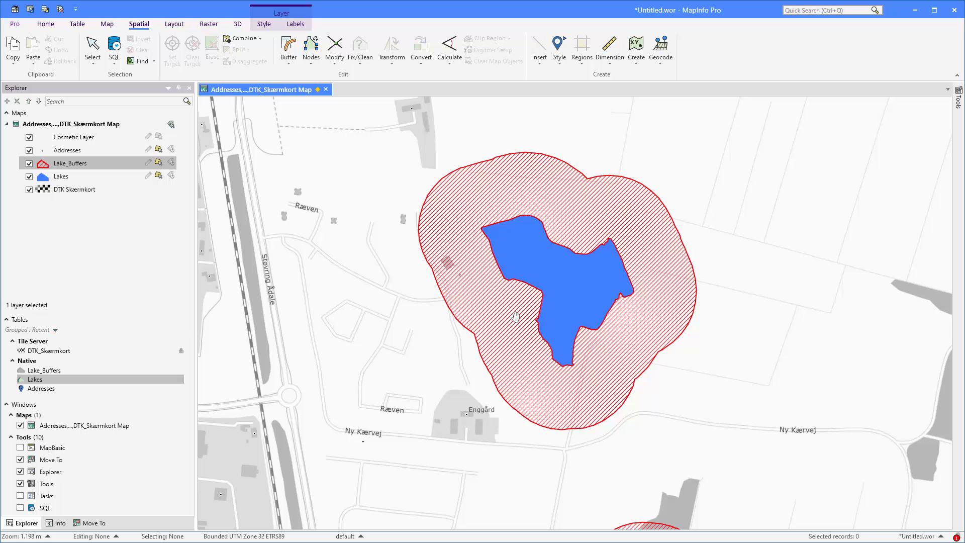
Select the red hatched buffer region around the large lake on the map
{"action": "right_click", "coordinate": [516, 317]}
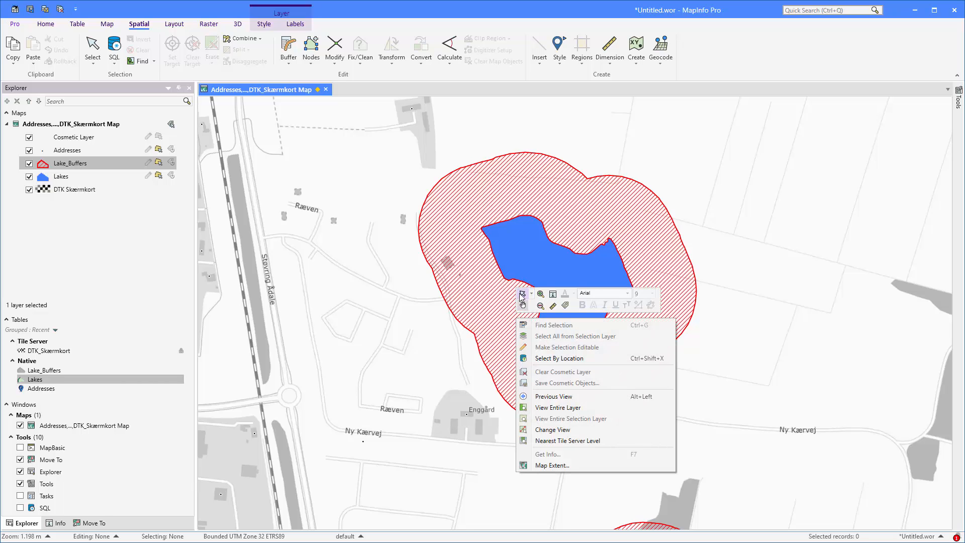
{"action": "left_click", "coordinate": [522, 298]}
{"action": "left_click", "coordinate": [511, 203]}
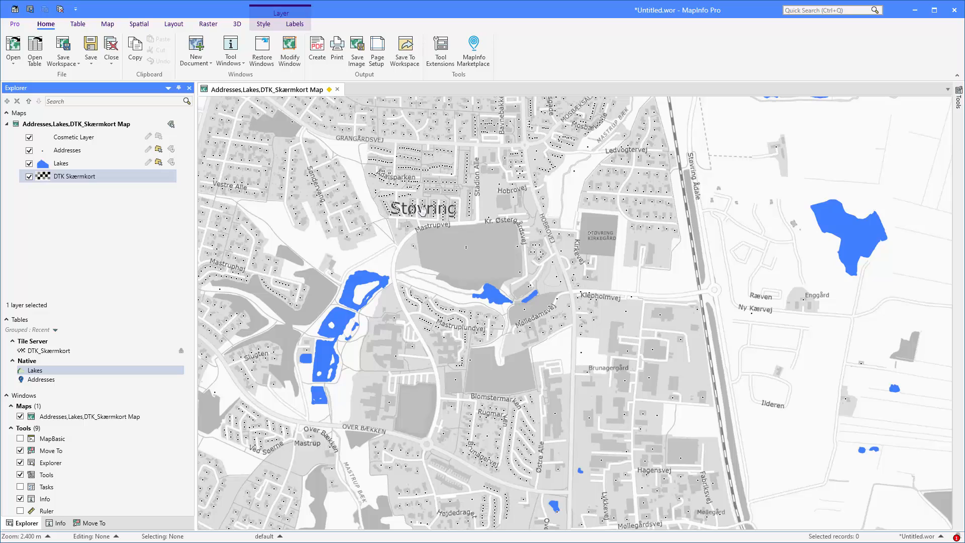
Set up a table buffer of the Lakes table that stores its results in a new table
{"action": "left_click", "coordinate": [139, 25]}
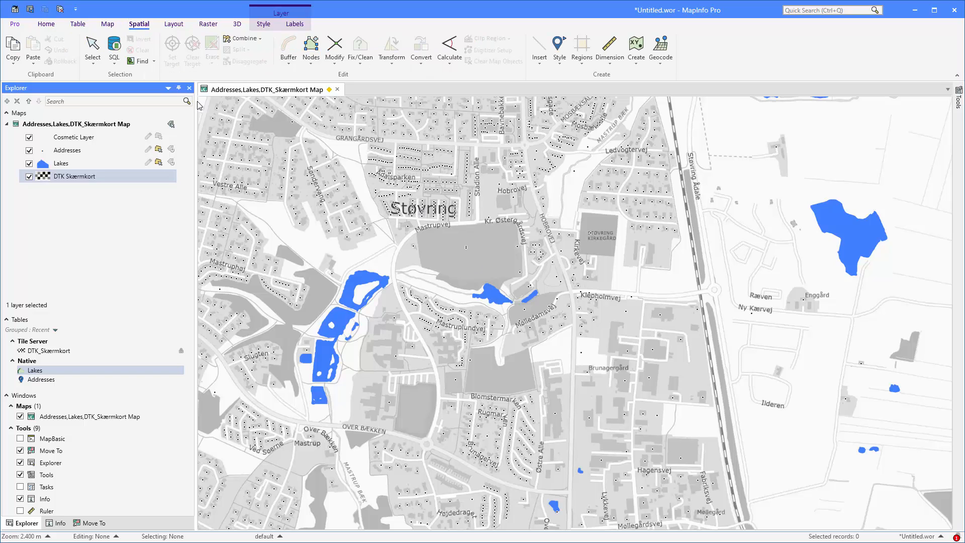
{"action": "left_click", "coordinate": [290, 62]}
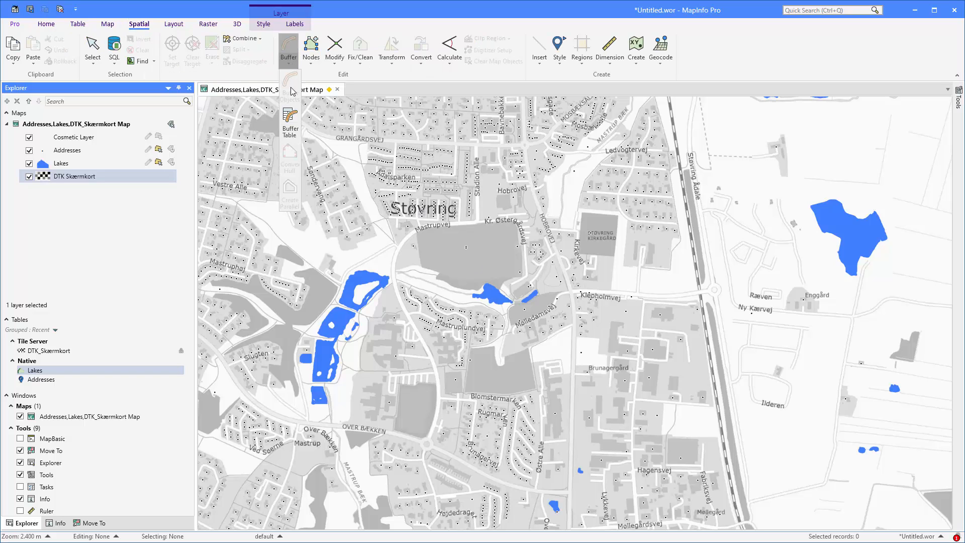
{"action": "left_click", "coordinate": [291, 122]}
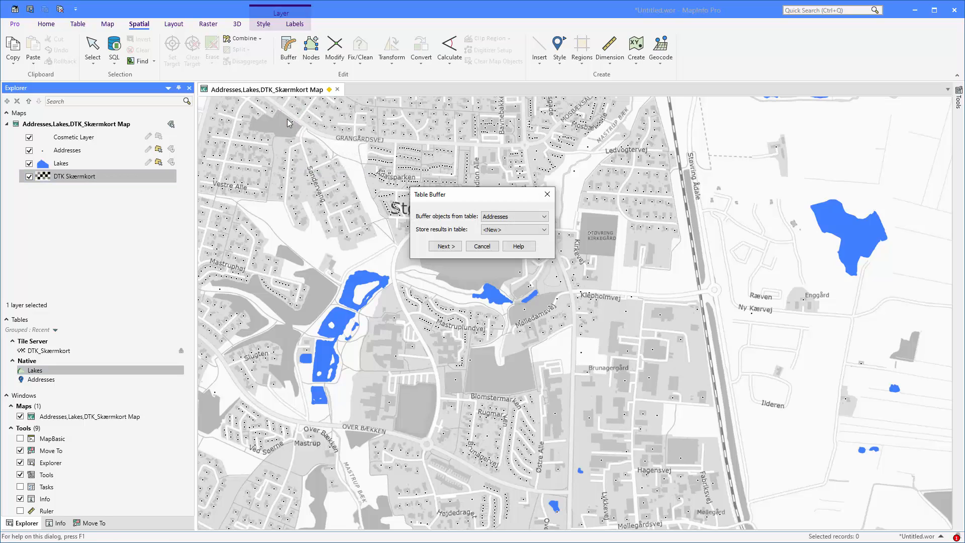
{"action": "left_click", "coordinate": [503, 218]}
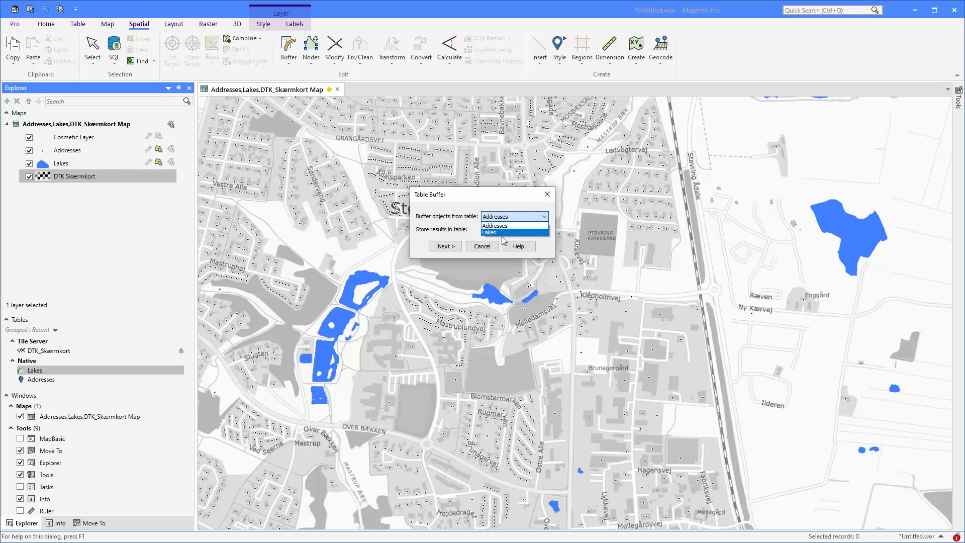
{"action": "left_click", "coordinate": [500, 233]}
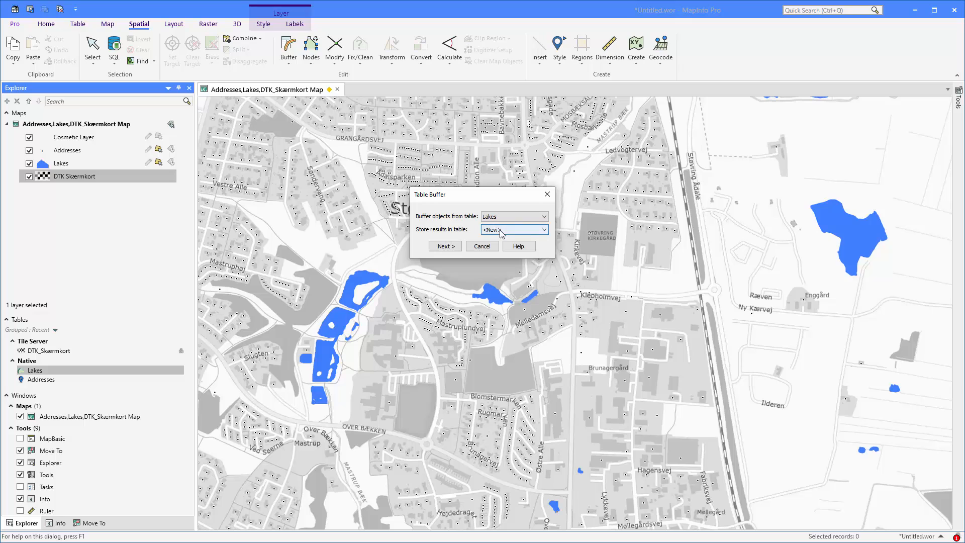
{"action": "left_click", "coordinate": [447, 247]}
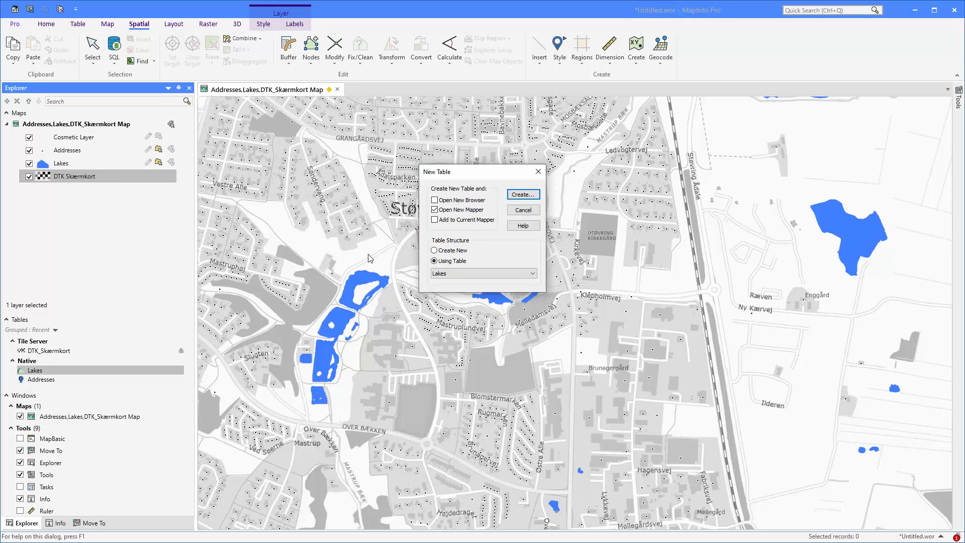
Create the result table with the Lakes structure, added only to the current map, and save it as Lake Buffers
{"action": "left_click", "coordinate": [465, 212]}
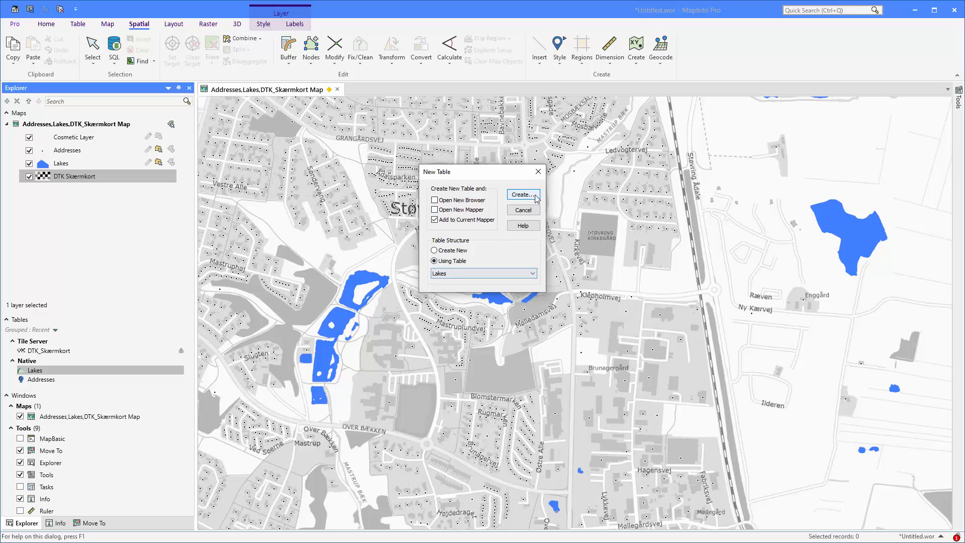
{"action": "left_click", "coordinate": [527, 196]}
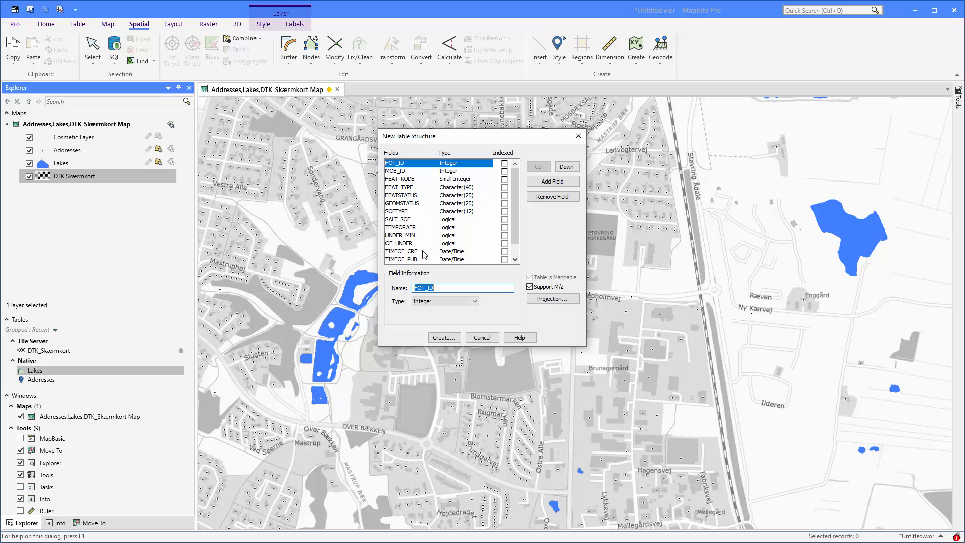
{"action": "left_click", "coordinate": [450, 338]}
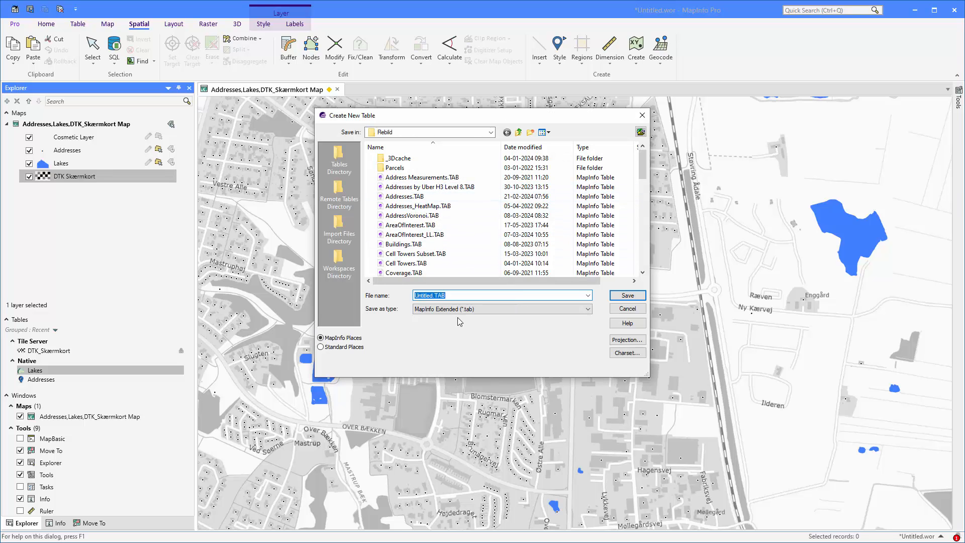
{"action": "type", "text": "Lake "}
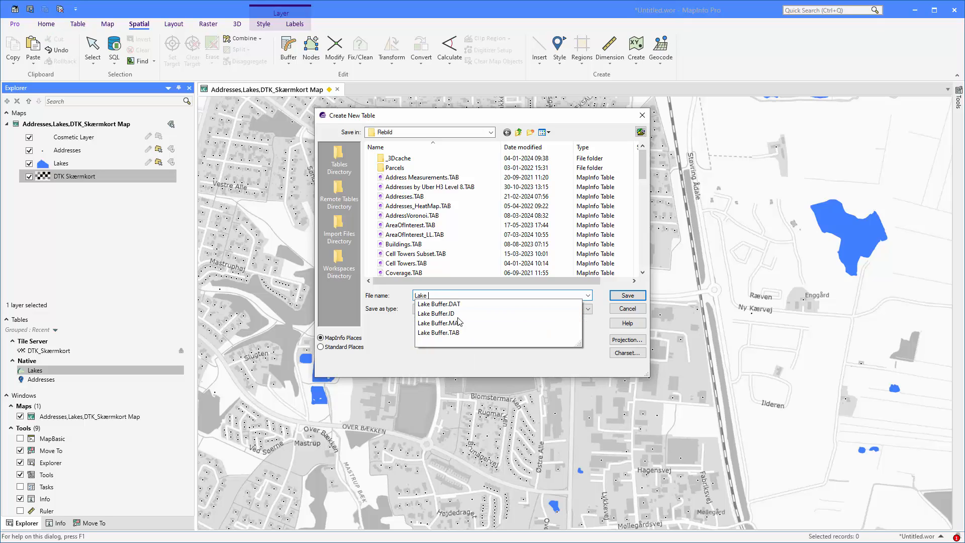
{"action": "type", "text": "Buffers"}
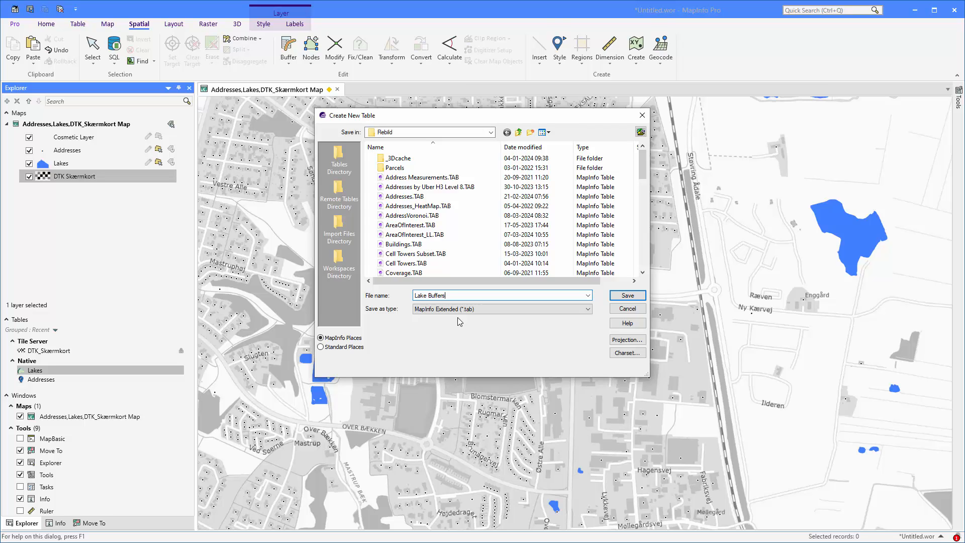
{"action": "left_click", "coordinate": [641, 297]}
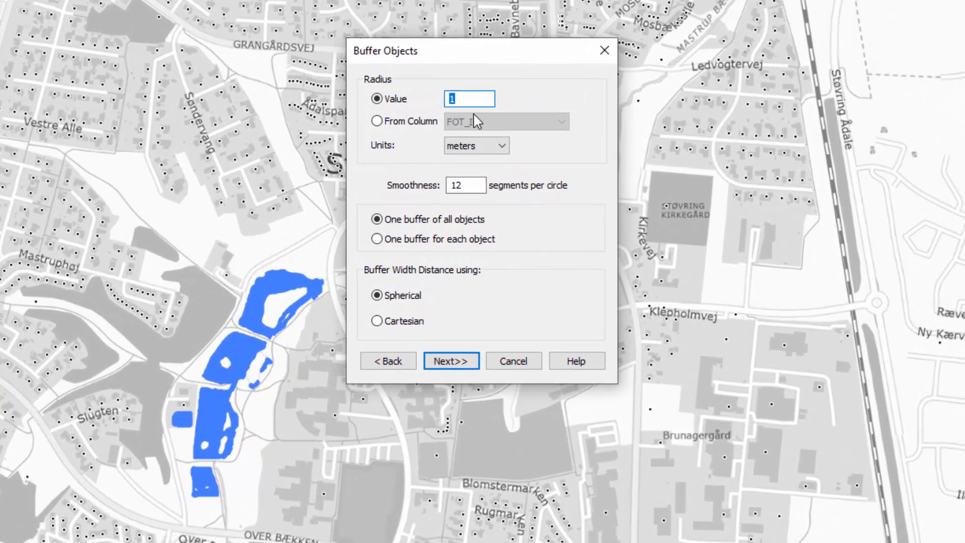
Buffer each lake separately by 100 meters with 36 segments per circle and Cartesian distance, and clear the resulting selection
{"action": "type", "text": "1"}
{"action": "key", "text": "Tab"}
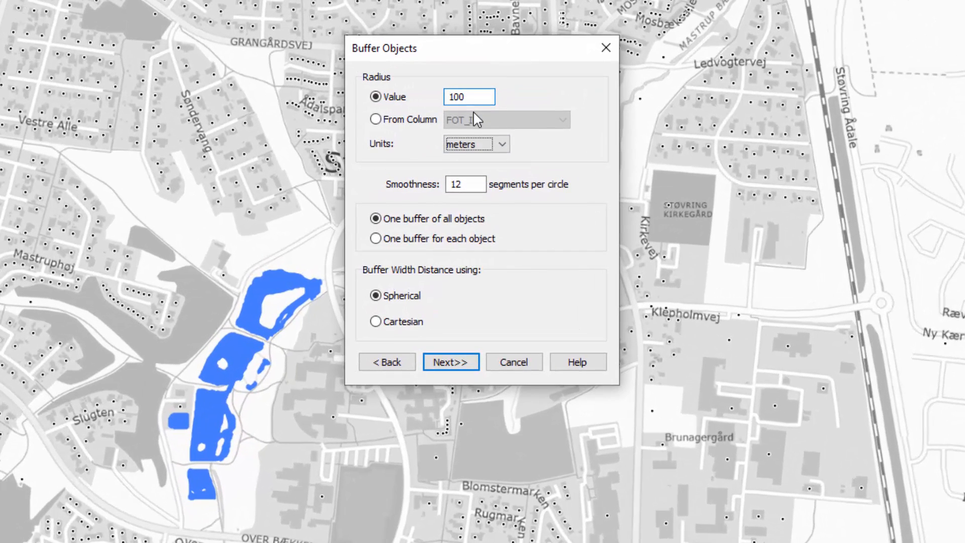
{"action": "key", "text": "Tab"}
{"action": "type", "text": "36"}
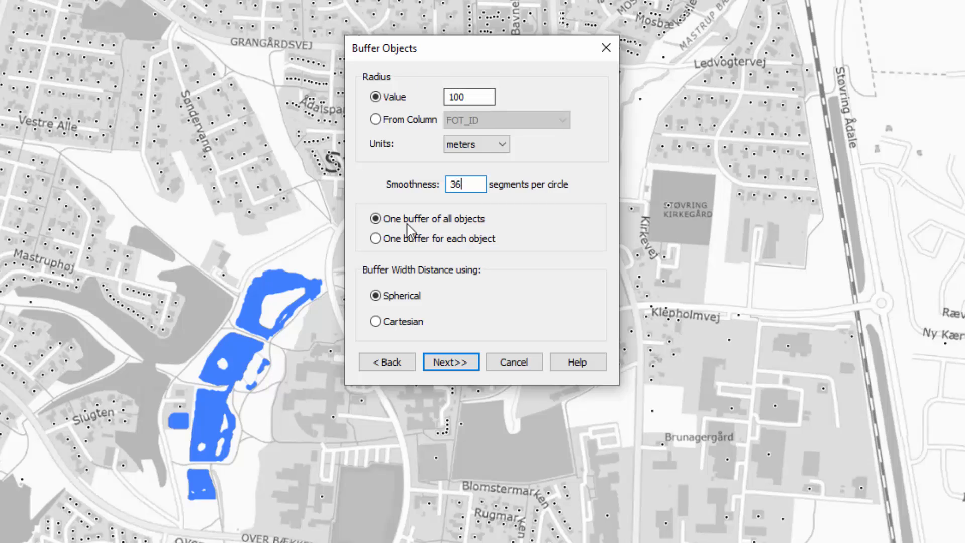
{"action": "left_click", "coordinate": [452, 239]}
{"action": "left_click", "coordinate": [413, 320]}
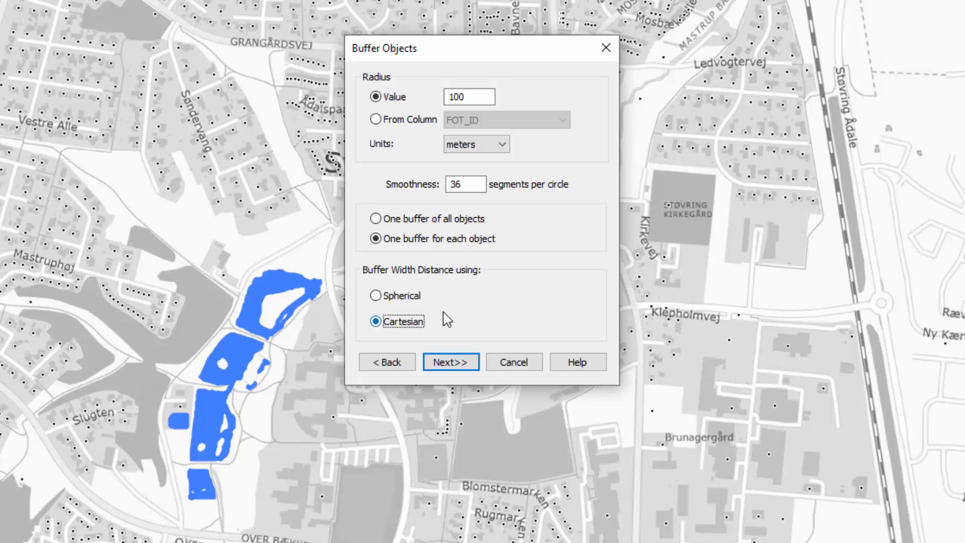
{"action": "left_click", "coordinate": [451, 362]}
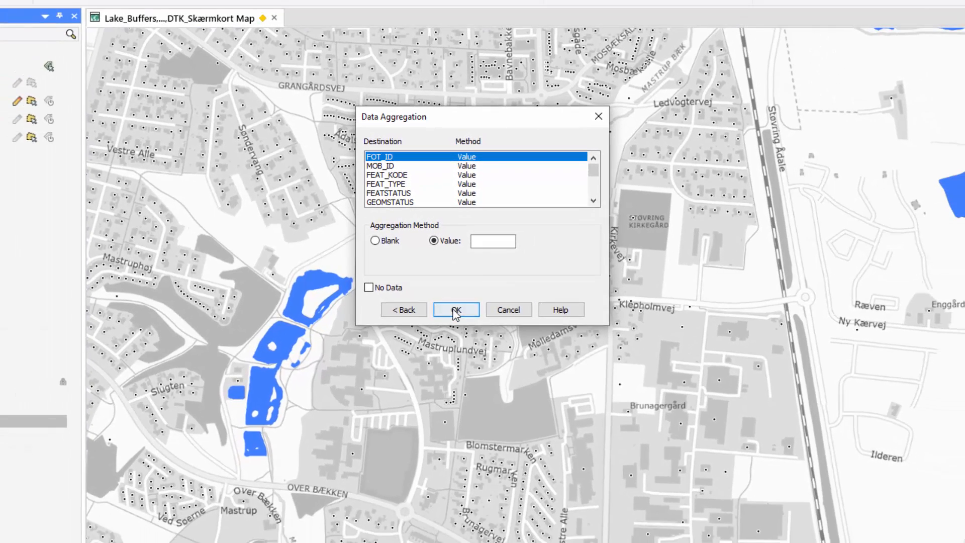
{"action": "left_click", "coordinate": [454, 313]}
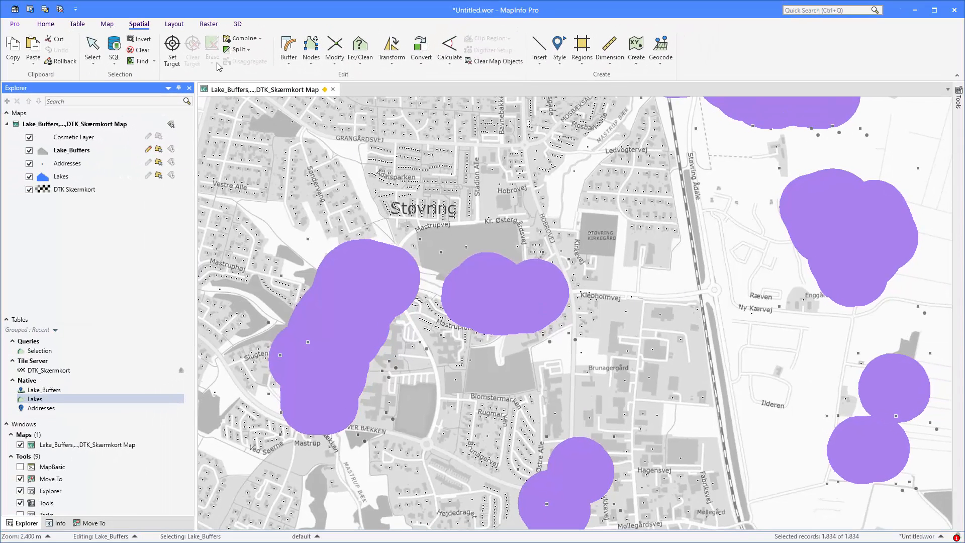
{"action": "left_click", "coordinate": [137, 49]}
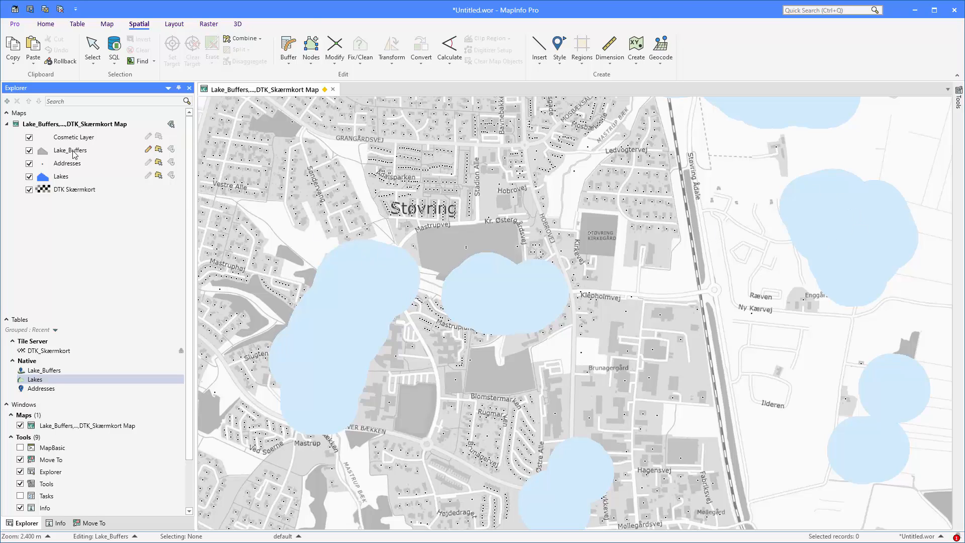
Move the Lake_Buffers layer below Lakes and select the buffer around the large lake east of the railway
{"action": "left_click_drag", "start_coordinate": [74, 153], "coordinate": [76, 183]}
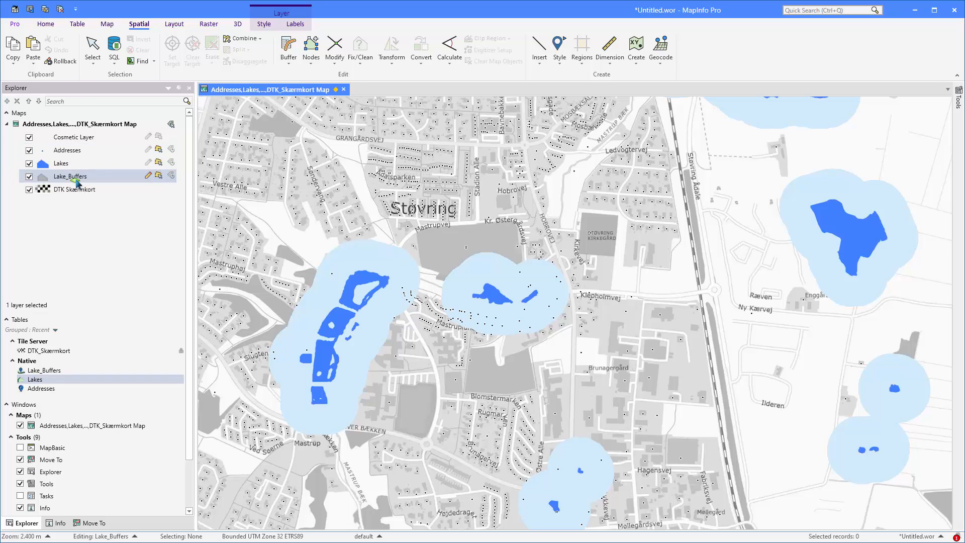
{"action": "right_click", "coordinate": [849, 194]}
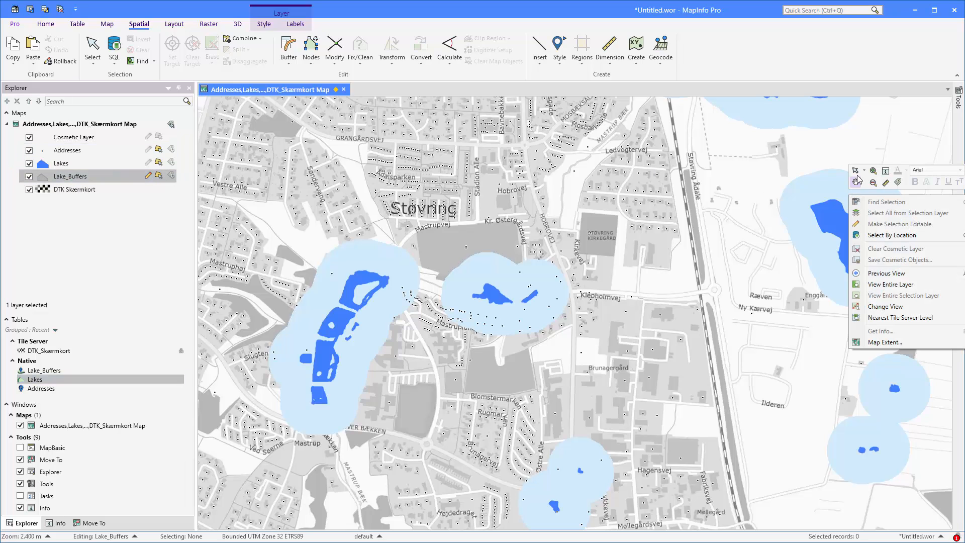
{"action": "left_click", "coordinate": [859, 178]}
{"action": "left_click", "coordinate": [837, 180]}
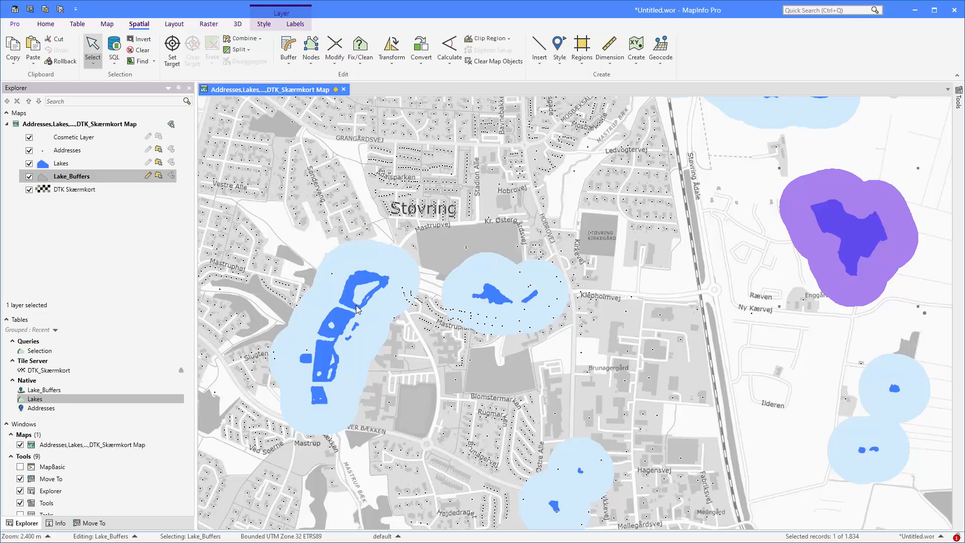
Close the Lake_Buffers table and discard its unsaved changes
{"action": "right_click", "coordinate": [59, 393]}
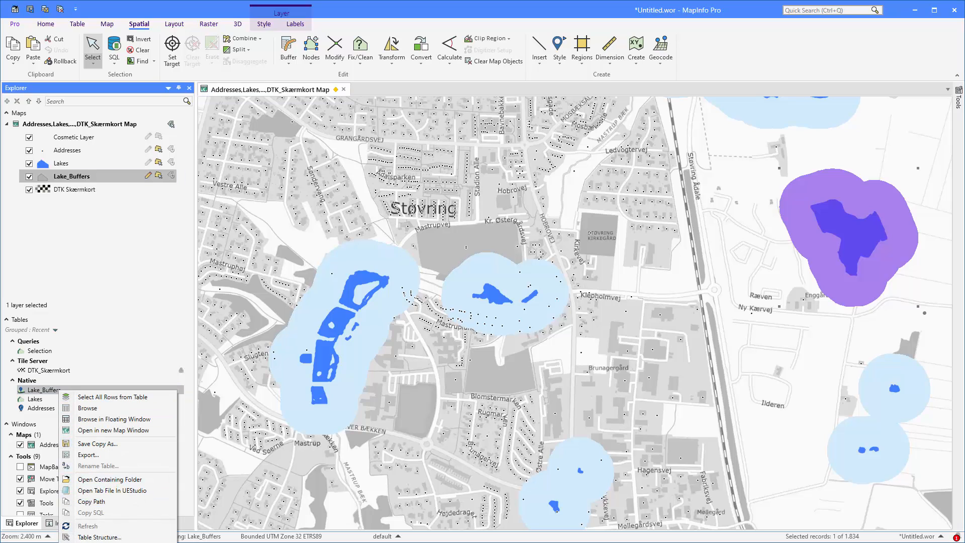
{"action": "left_click", "coordinate": [99, 537]}
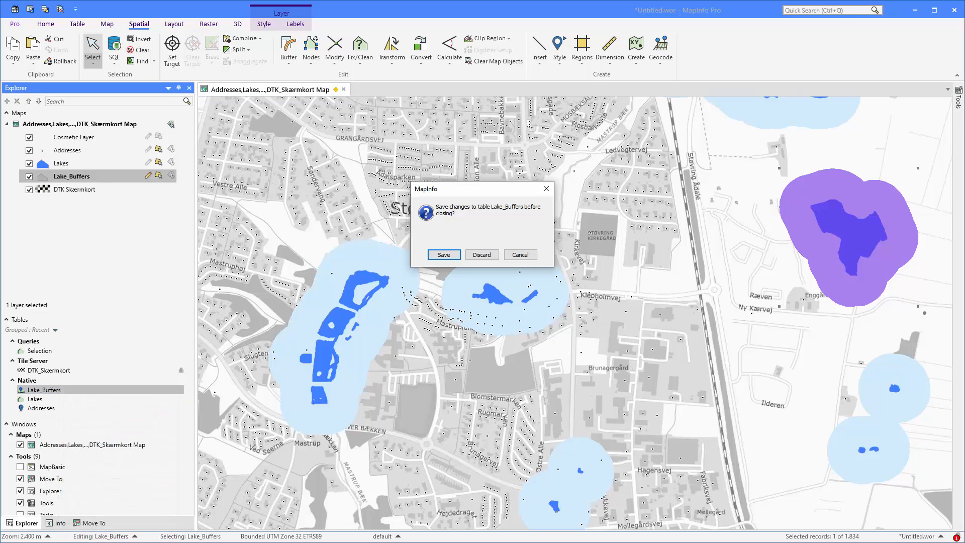
{"action": "left_click", "coordinate": [481, 255]}
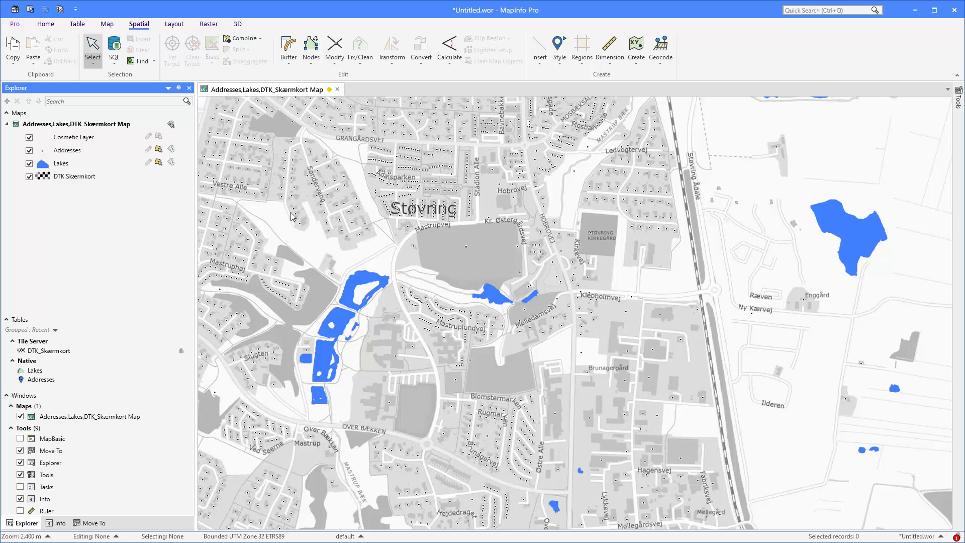
Save a copy of the Lakes table as Lake Buffers, opening the new table and turning off background saving and M/Z support
{"action": "right_click", "coordinate": [49, 373]}
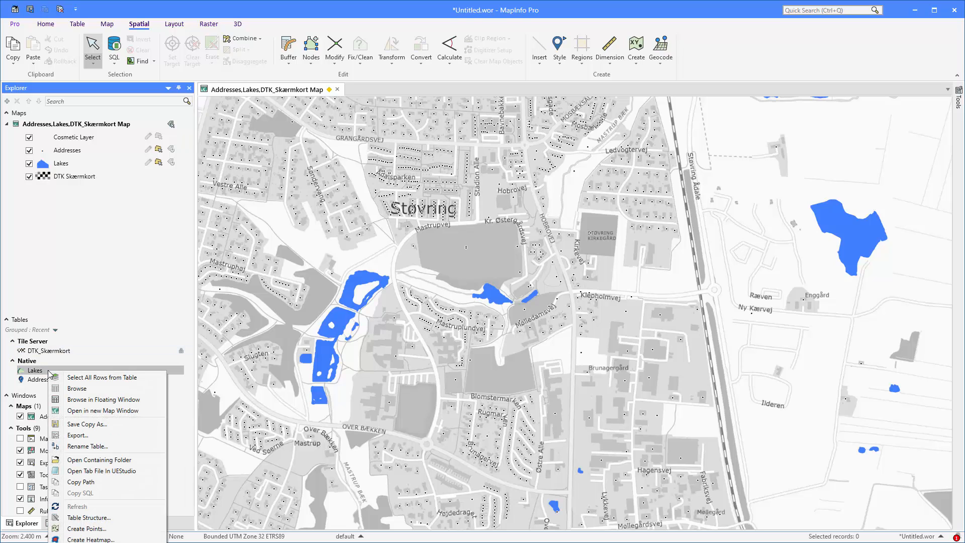
{"action": "left_click", "coordinate": [100, 430]}
{"action": "type", "text": "L"}
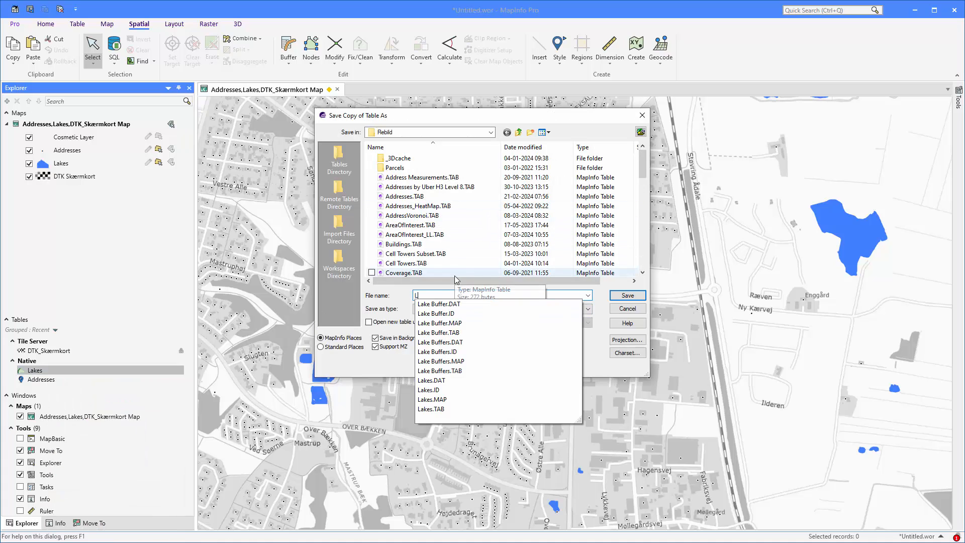
{"action": "type", "text": "ake Buffers"}
{"action": "key", "text": "Tab"}
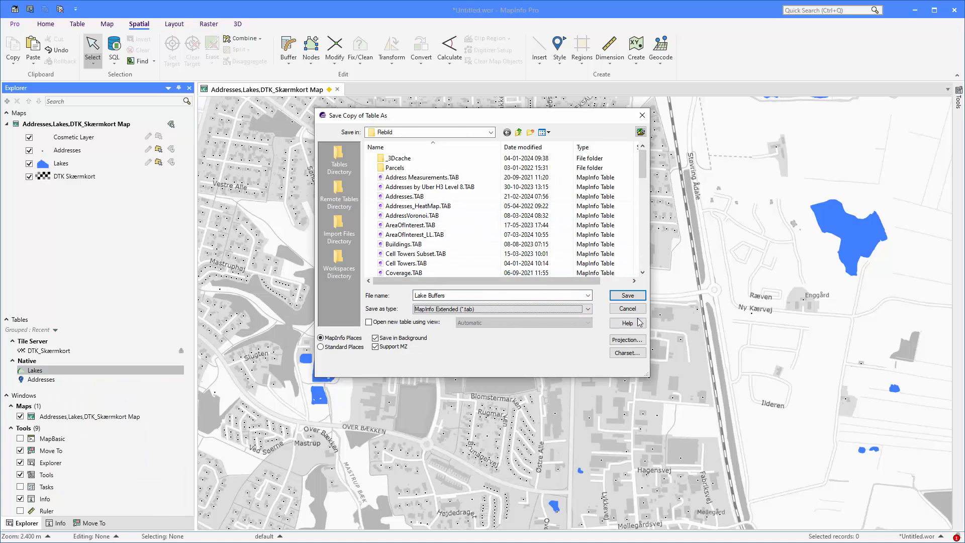
{"action": "left_click", "coordinate": [397, 323]}
{"action": "left_click", "coordinate": [376, 338]}
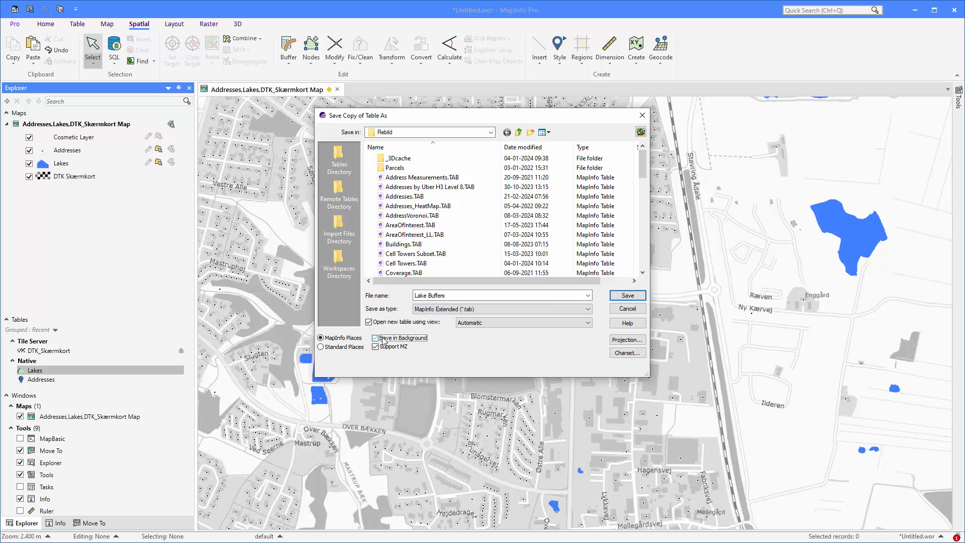
{"action": "left_click", "coordinate": [376, 347]}
{"action": "left_click", "coordinate": [614, 299]}
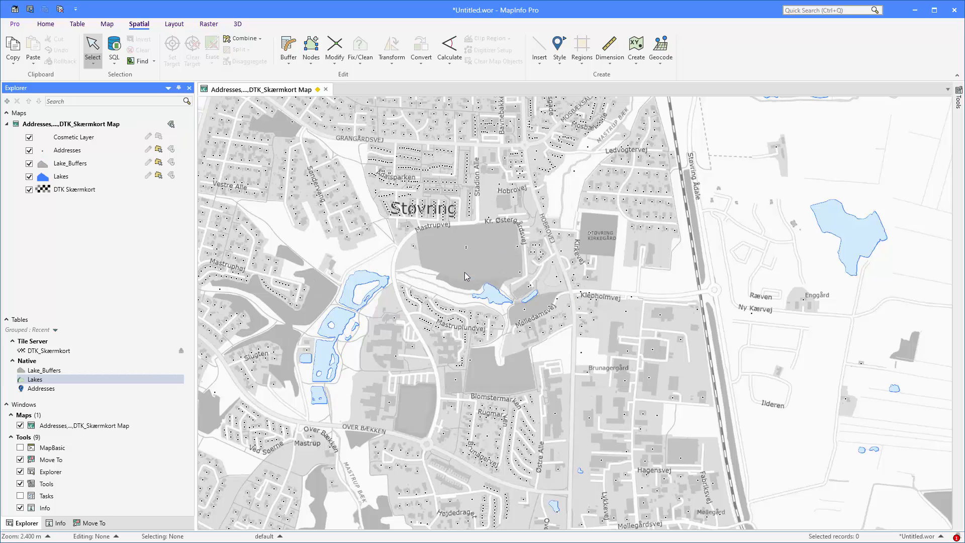
Style the Lake_Buffers regions with a red diagonal hatch fill, no background and a red border
{"action": "left_click", "coordinate": [42, 165]}
{"action": "left_click", "coordinate": [495, 179]}
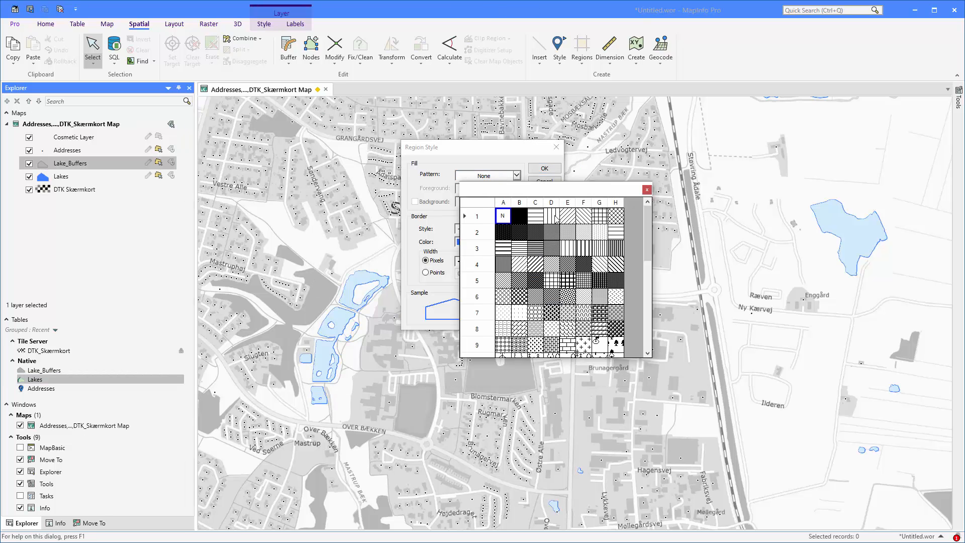
{"action": "left_click", "coordinate": [569, 217]}
{"action": "left_click", "coordinate": [497, 191]}
{"action": "left_click", "coordinate": [534, 230]}
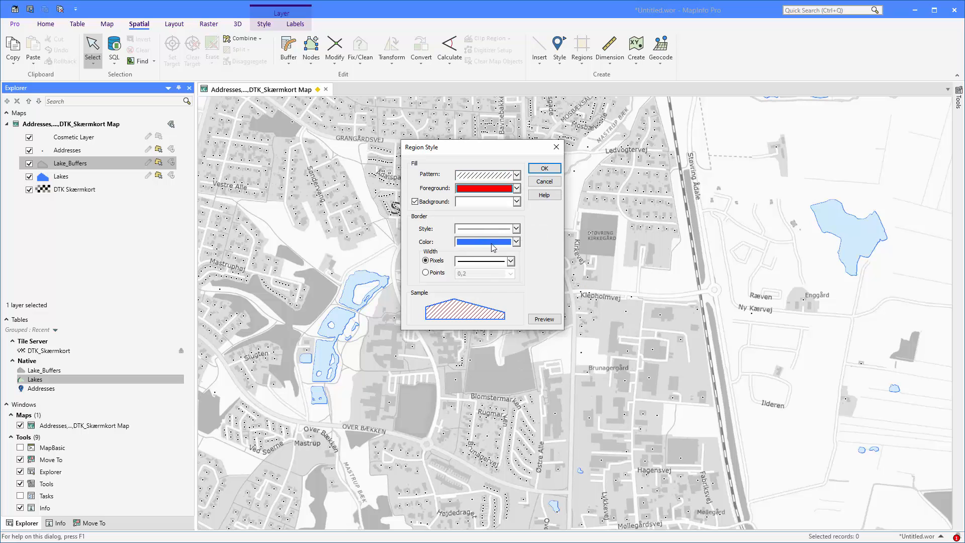
{"action": "left_click", "coordinate": [493, 242]}
{"action": "left_click", "coordinate": [534, 271]}
{"action": "left_click", "coordinate": [445, 203]}
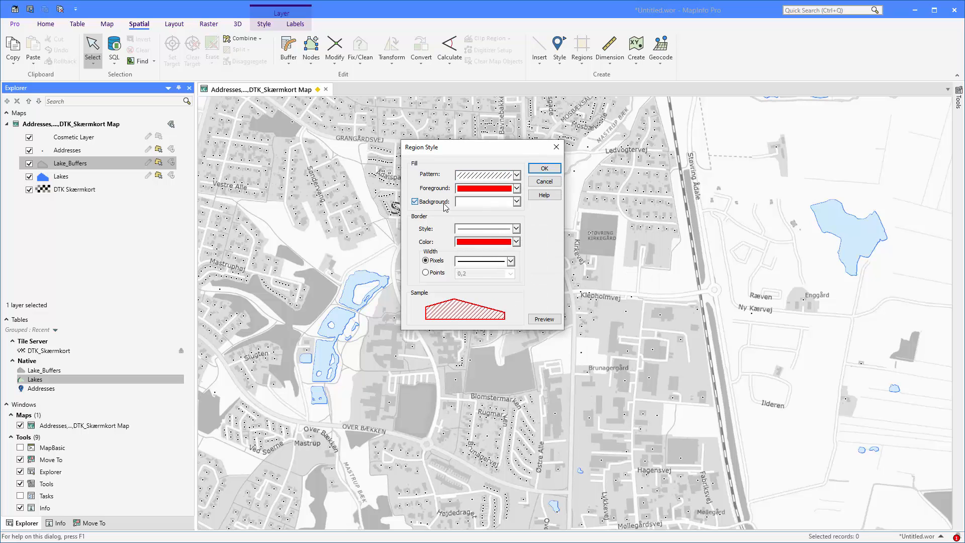
{"action": "left_click", "coordinate": [545, 169]}
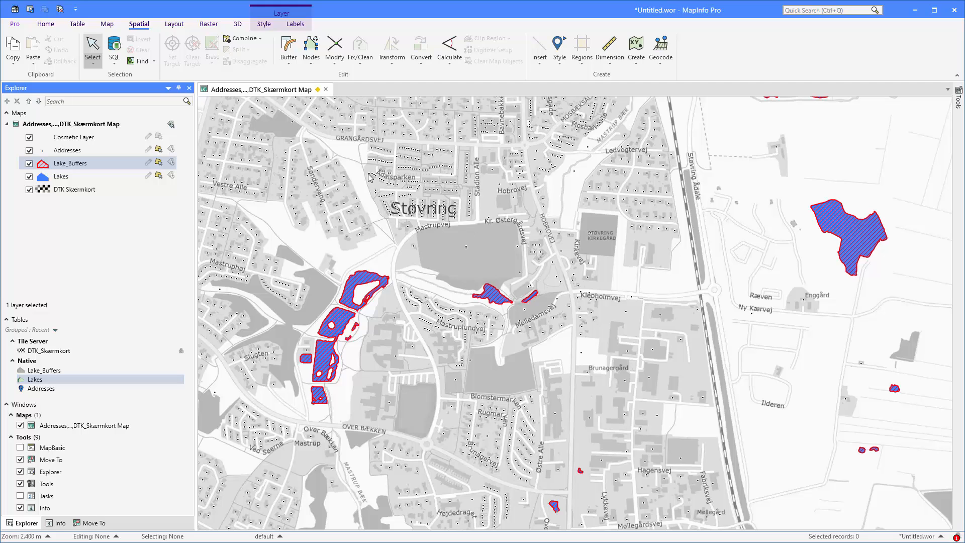
Open the SQL window, undock it over the map and enlarge it to show the statement editor
{"action": "left_click", "coordinate": [114, 63]}
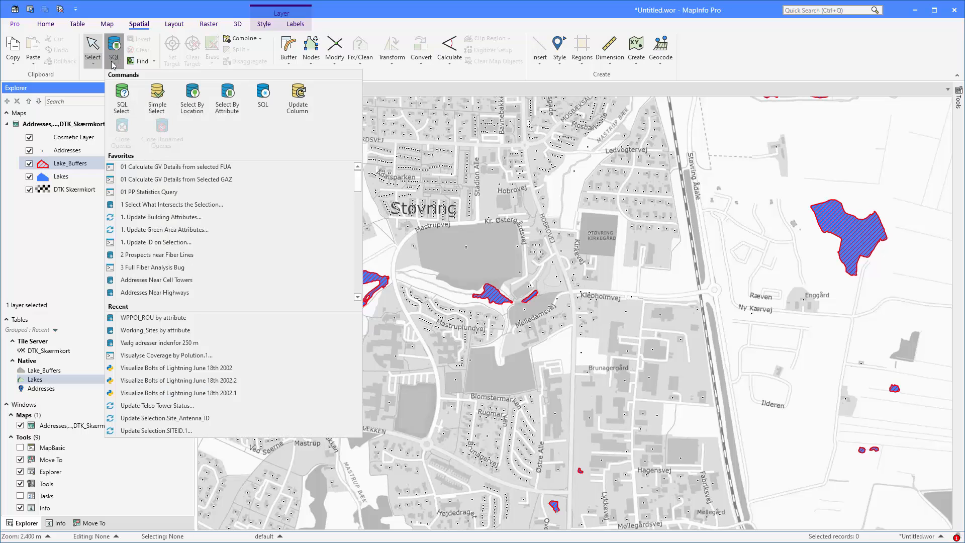
{"action": "left_click", "coordinate": [264, 98]}
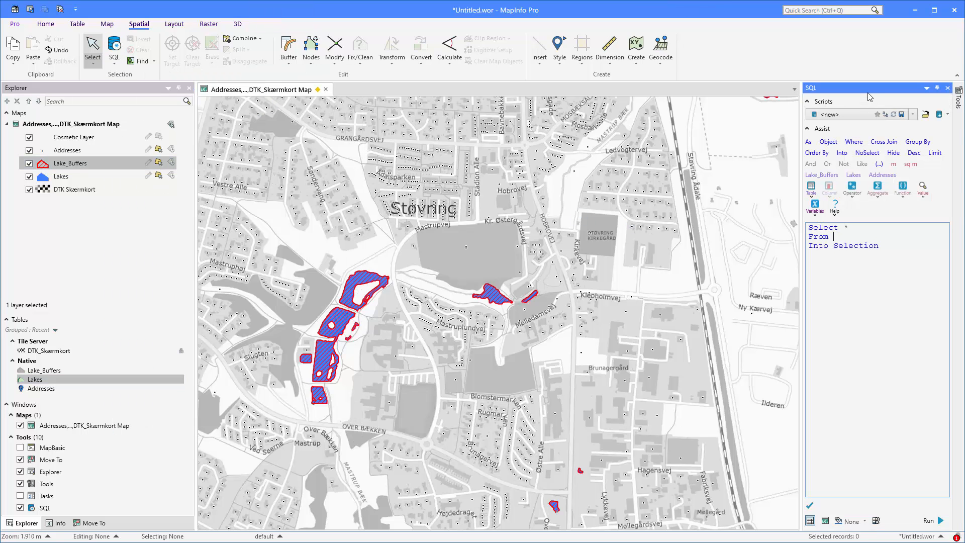
{"action": "left_click_drag", "start_coordinate": [873, 93], "coordinate": [441, 128]}
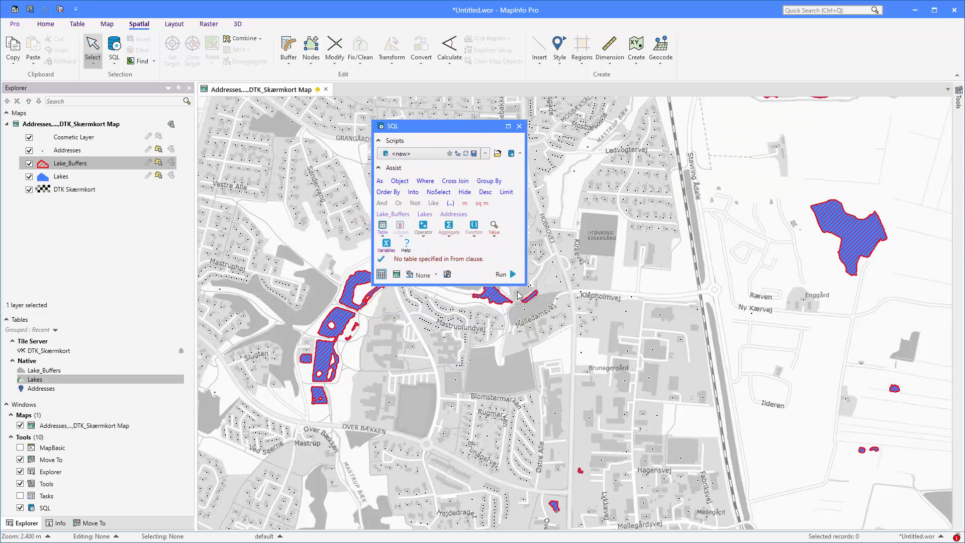
{"action": "left_click_drag", "start_coordinate": [525, 284], "coordinate": [706, 376]}
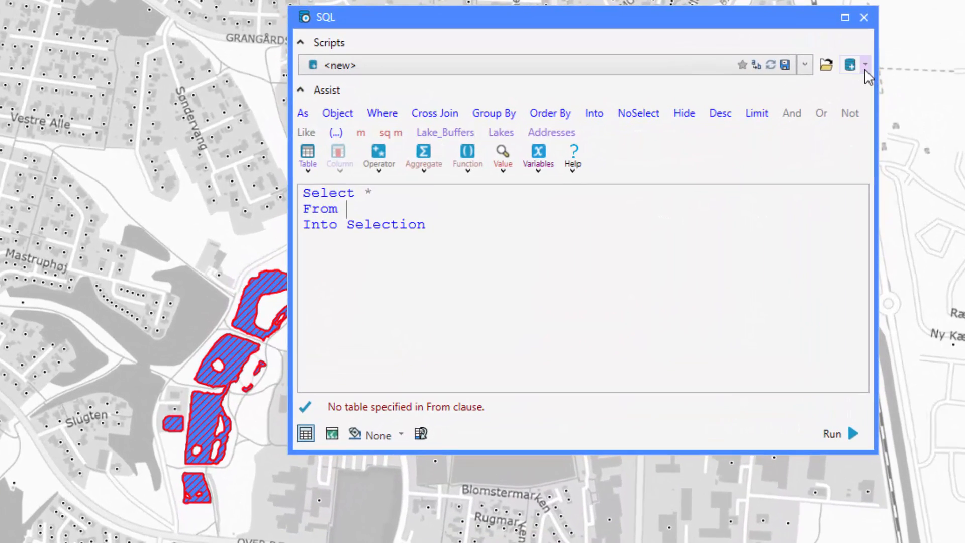
Start a new Update statement that targets the Lake_Buffers table
{"action": "left_click", "coordinate": [818, 91]}
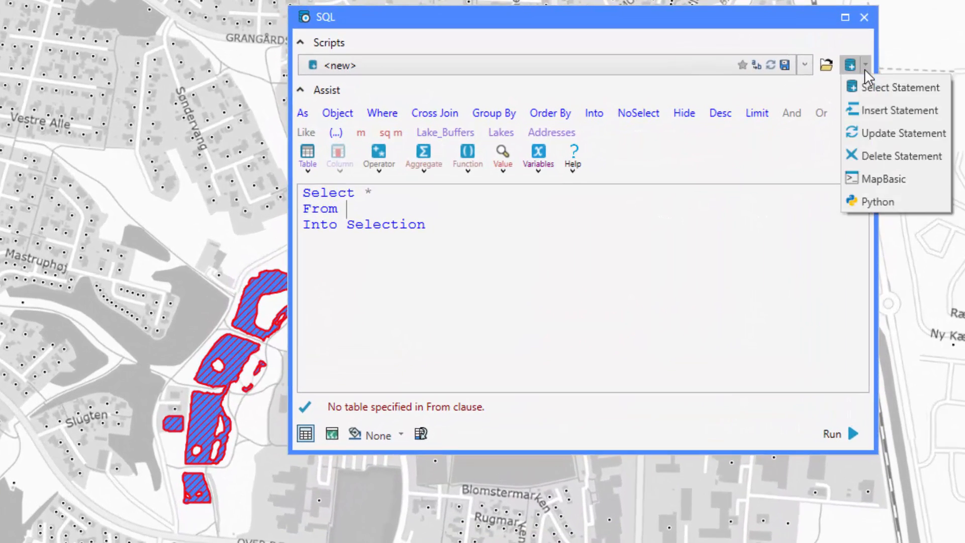
{"action": "left_click", "coordinate": [870, 133]}
{"action": "left_click", "coordinate": [425, 194]}
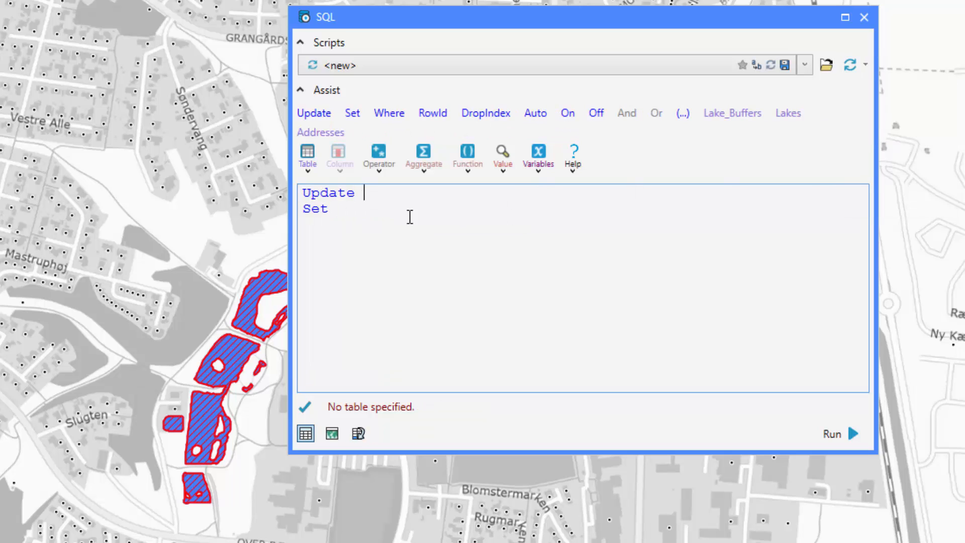
{"action": "left_click", "coordinate": [745, 122]}
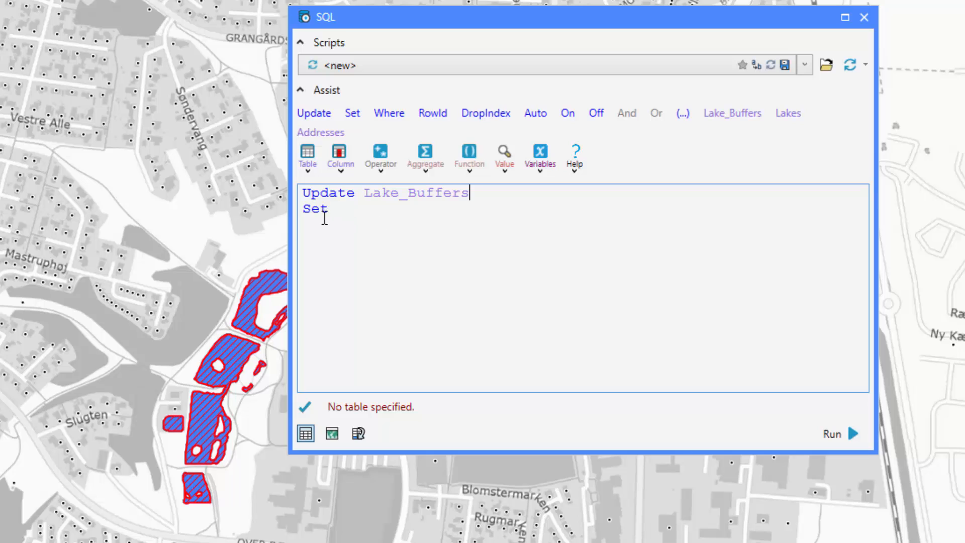
Write the Set clause so that OBJ equals the CartesianBuffer function, inserted from the function list
{"action": "left_click", "coordinate": [348, 208]}
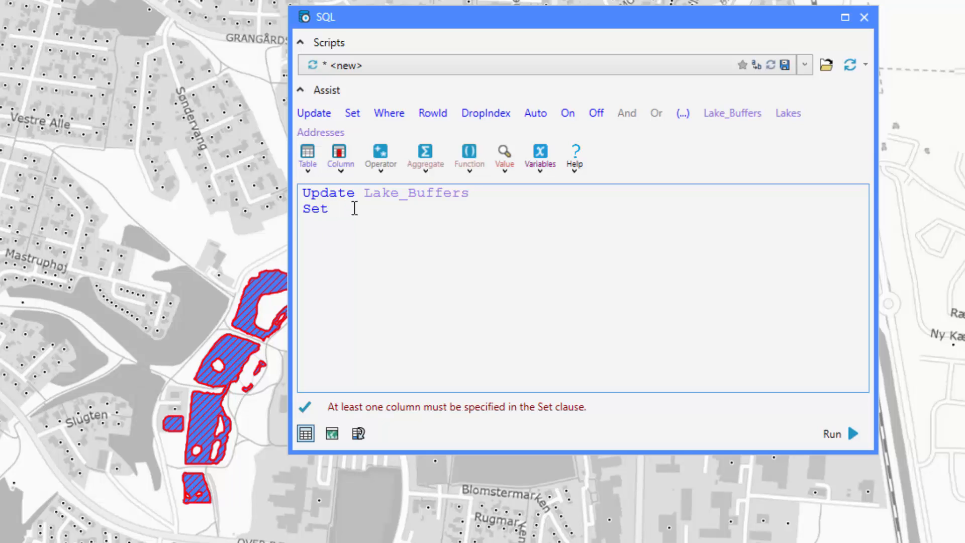
{"action": "type", "text": "OBJ ="}
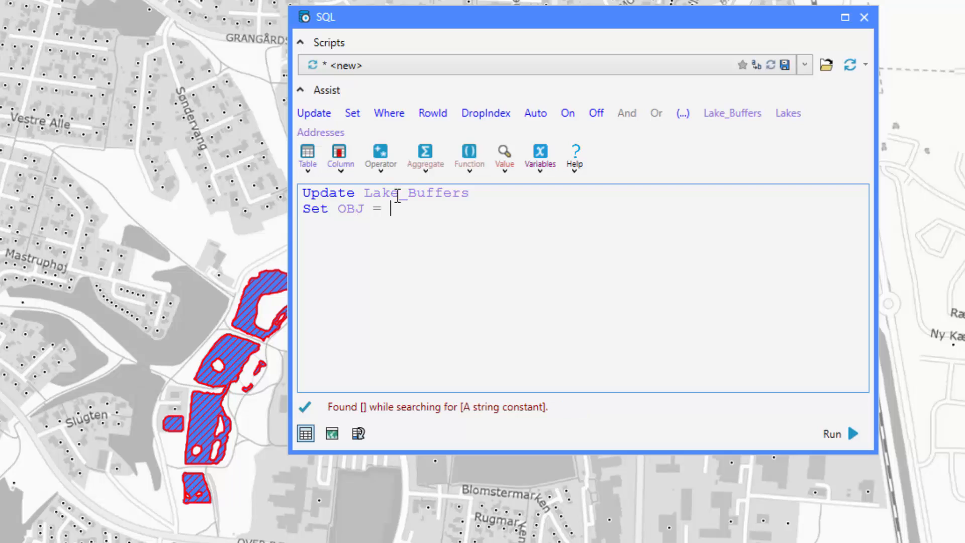
{"action": "left_click", "coordinate": [477, 172]}
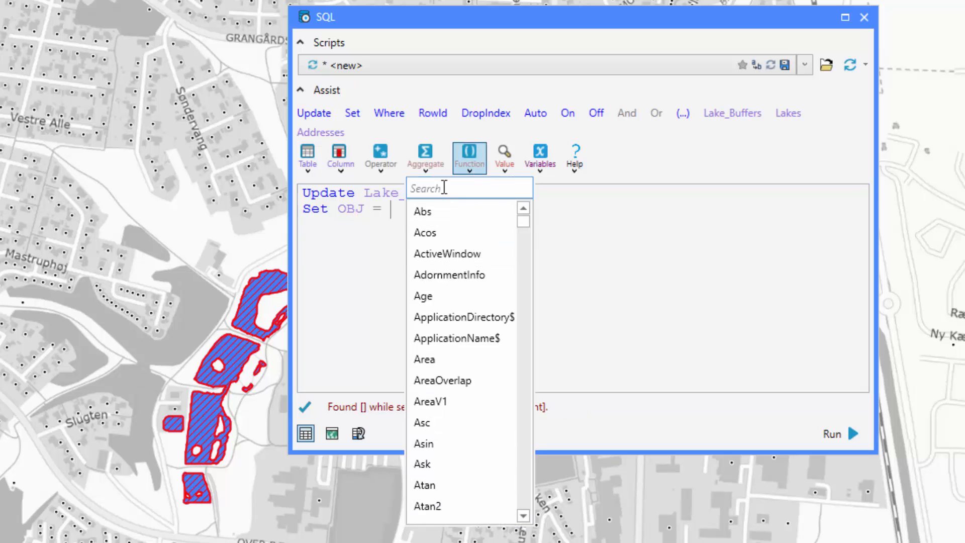
{"action": "type", "text": "car"}
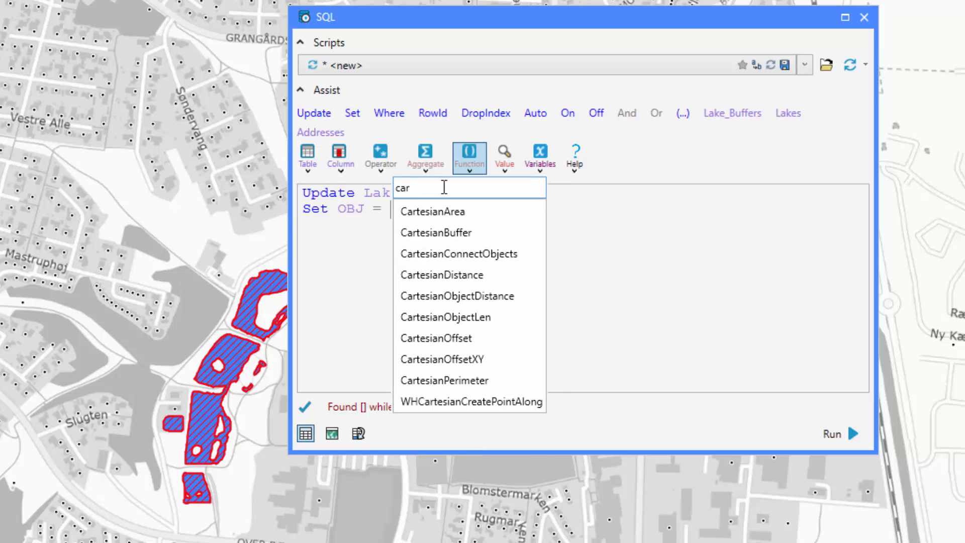
{"action": "left_click", "coordinate": [450, 231]}
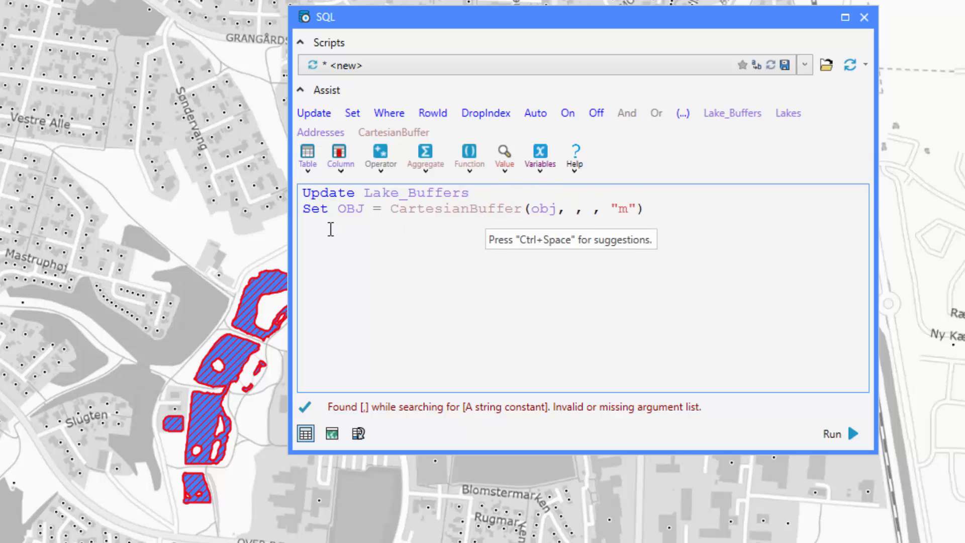
Fill in the missing CartesianBuffer arguments with 36 for the resolution and 100 for the distance
{"action": "left_click", "coordinate": [577, 210]}
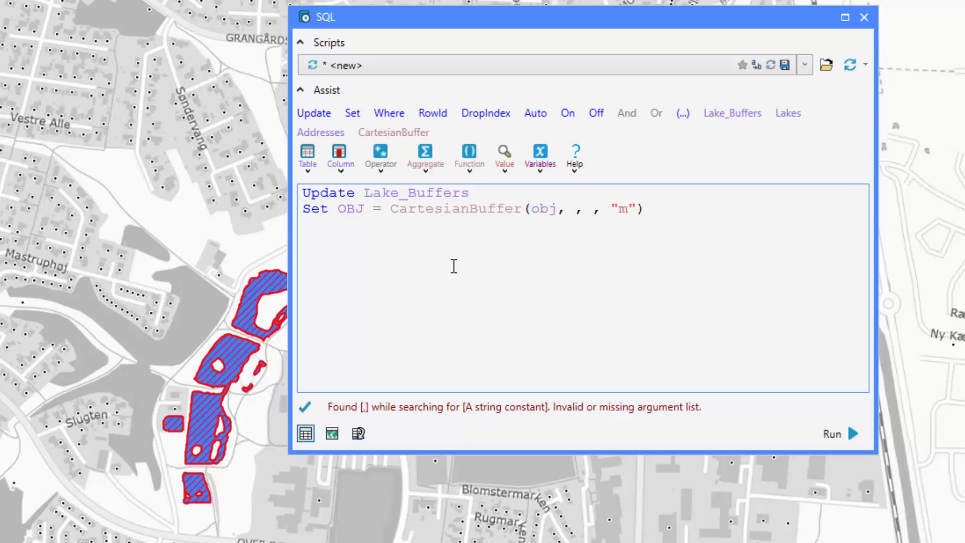
{"action": "type", "text": "36"}
{"action": "key", "text": "Right"}
{"action": "key", "text": "Right"}
{"action": "type", "text": "100"}
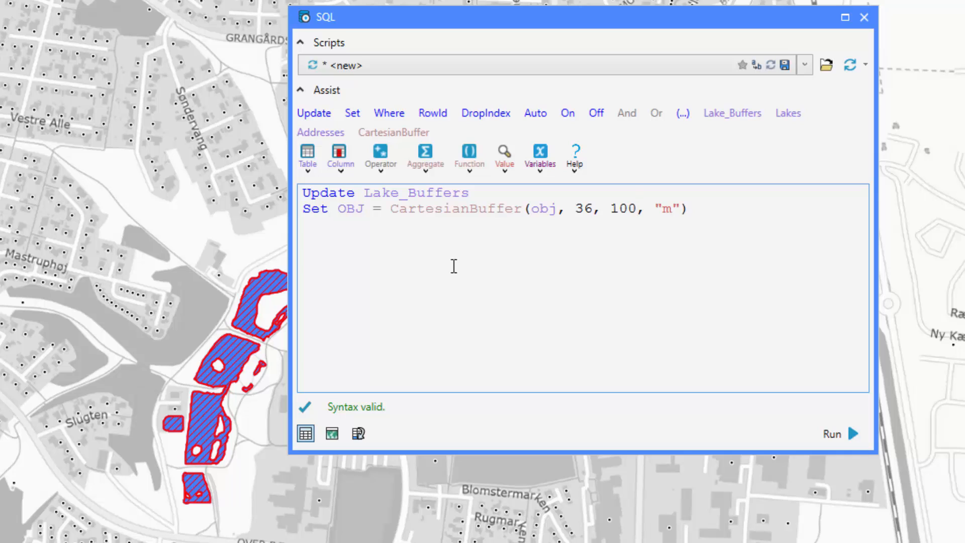
Wrap the CartesianBuffer expression in an Erase function that takes OBJ as its second argument
{"action": "key", "text": "Home"}
{"action": "key", "text": "ctrl+Right"}
{"action": "key", "text": "ctrl+Right"}
{"action": "key", "text": "ctrl+Right"}
{"action": "type", "text": "Erase("}
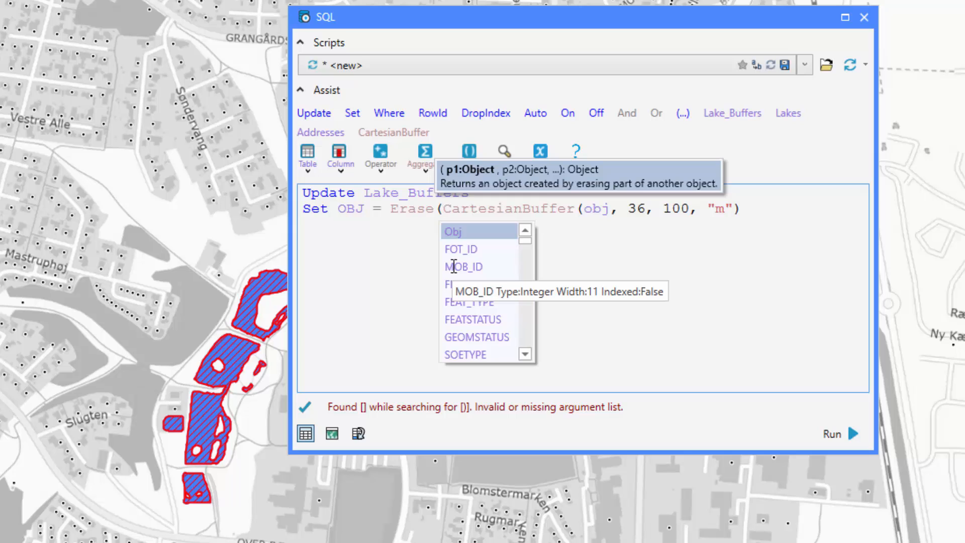
{"action": "key", "text": "End"}
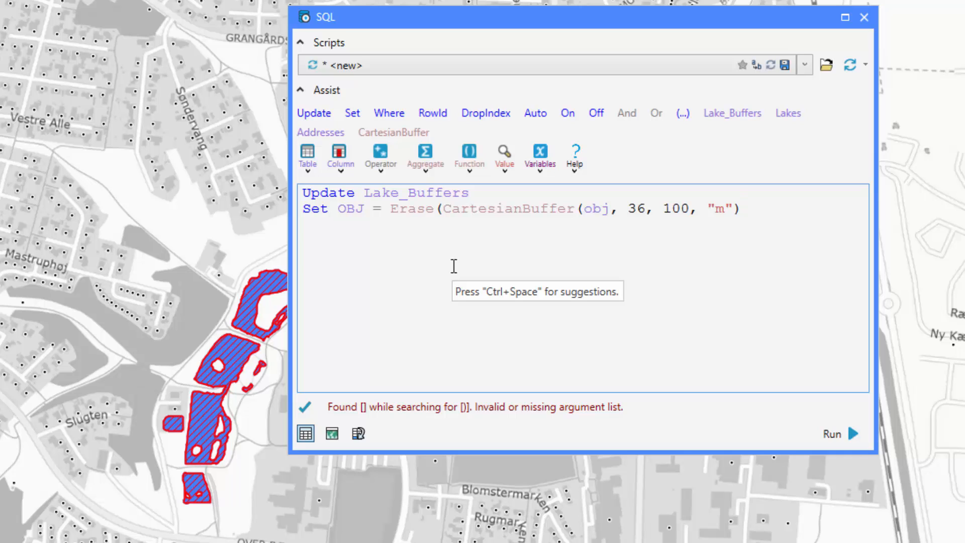
{"action": "type", "text": ", OBJ)"}
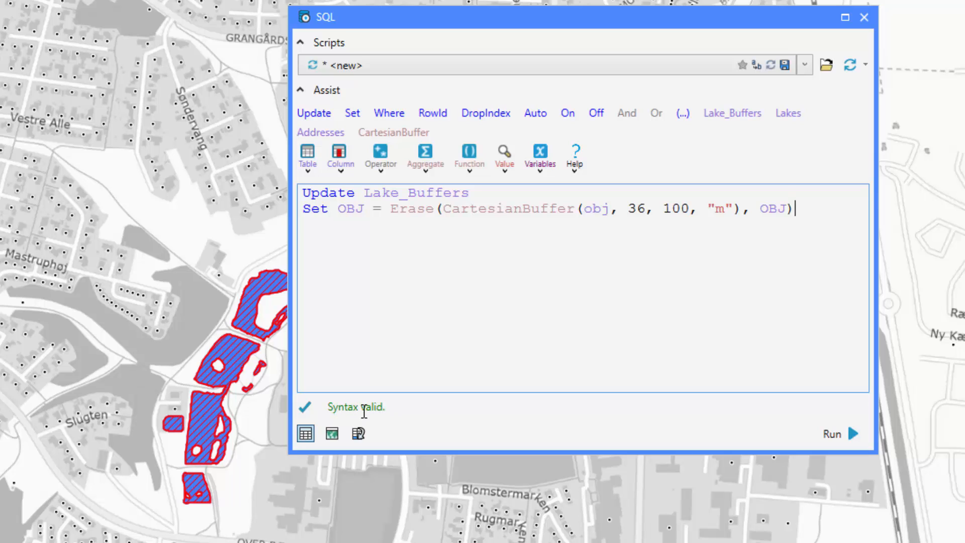
Run the update without opening the result in a browser window, and select the buffer around the large lake east of the railway
{"action": "left_click", "coordinate": [307, 433]}
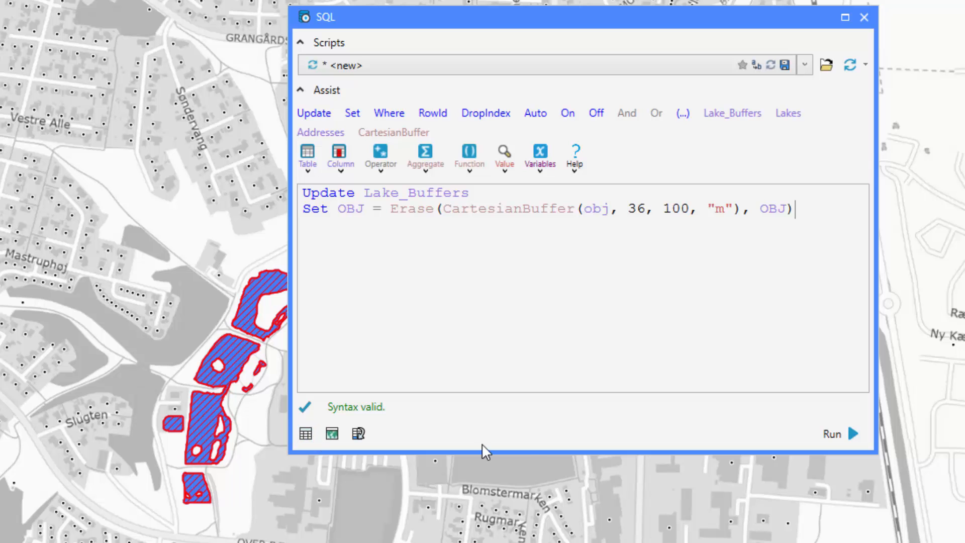
{"action": "left_click", "coordinate": [828, 426]}
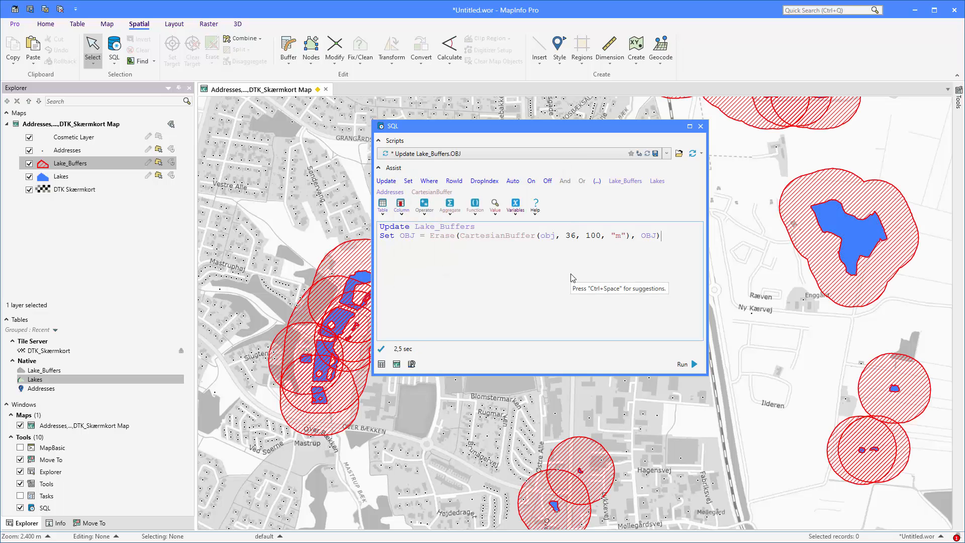
{"action": "left_click", "coordinate": [701, 126]}
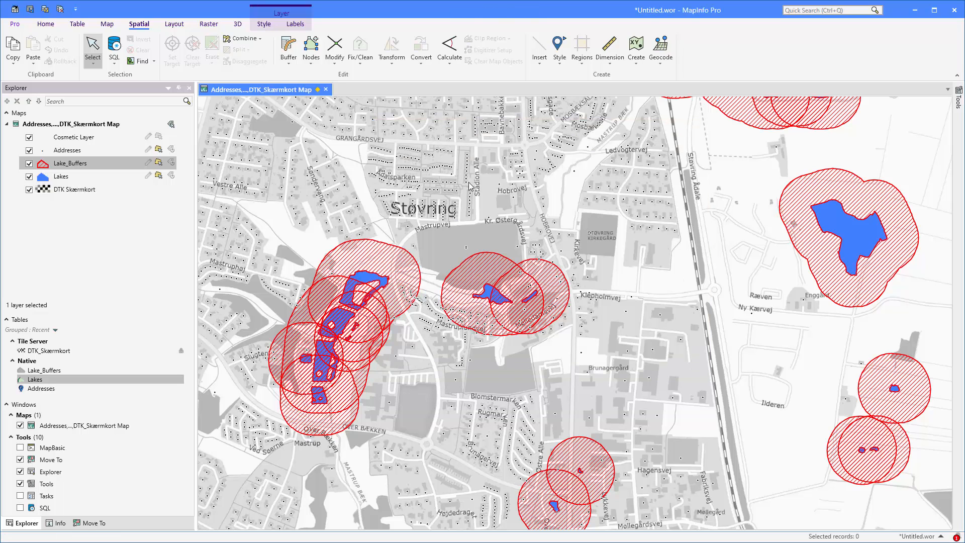
{"action": "left_click", "coordinate": [833, 194]}
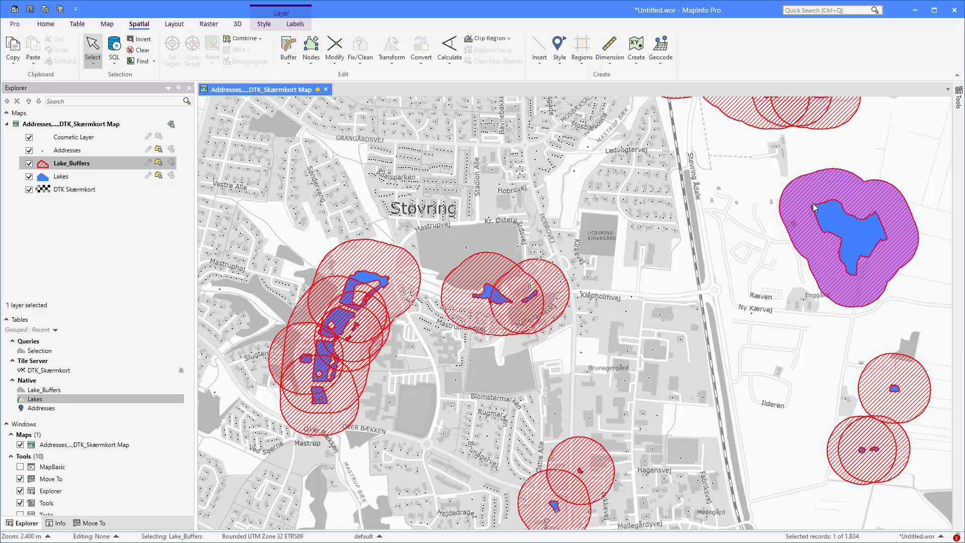